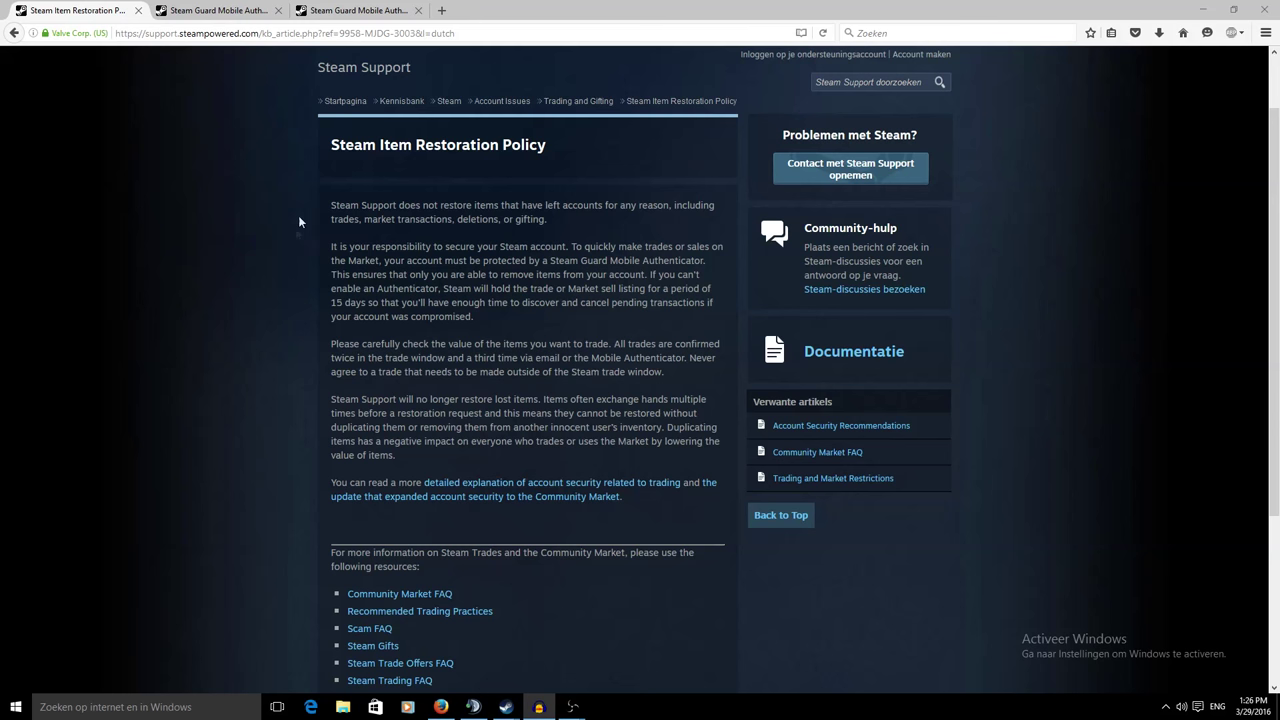
Step: Review the heading and opening statement of the Steam Item Restoration Policy article
left_click_drag(298, 221, 440, 690)
left_click(298, 221)
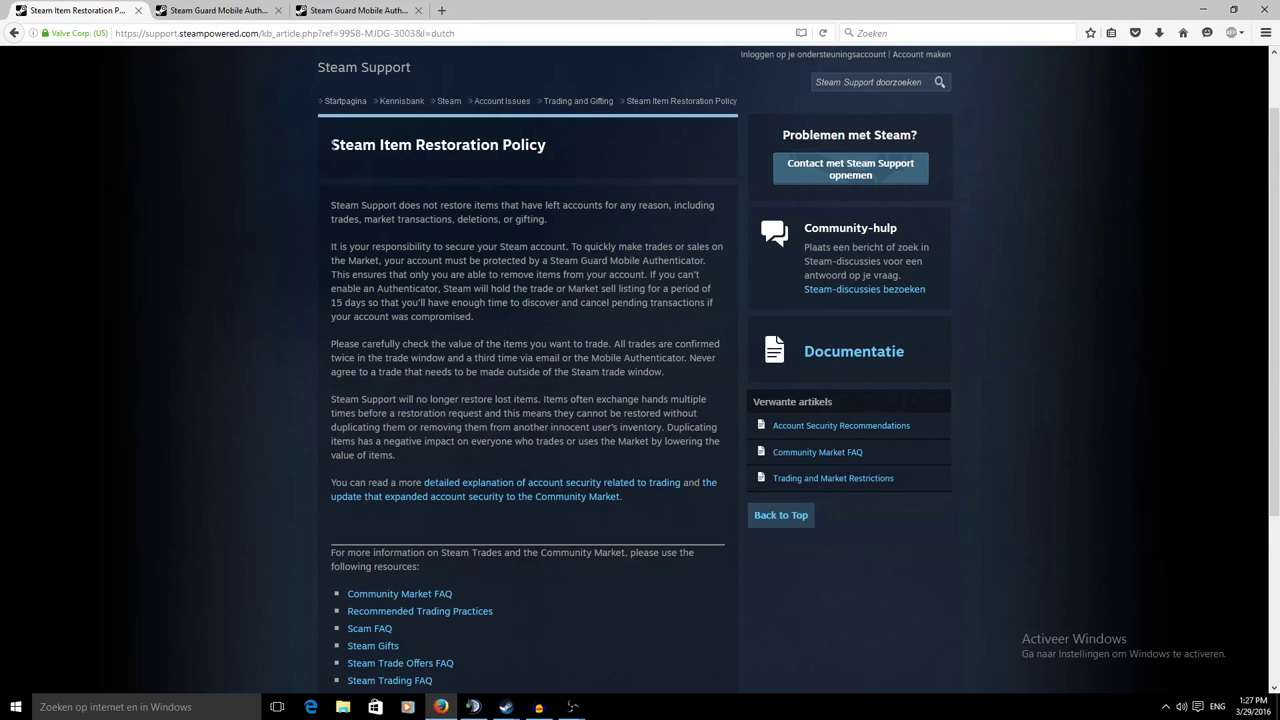
left_click_drag(331, 145, 568, 178)
left_click(569, 179)
double_click(482, 205)
left_click(572, 215)
Step: Switch to the Steam client and open the Steam Guard account security management page from the account settings
mouse_move(506, 707)
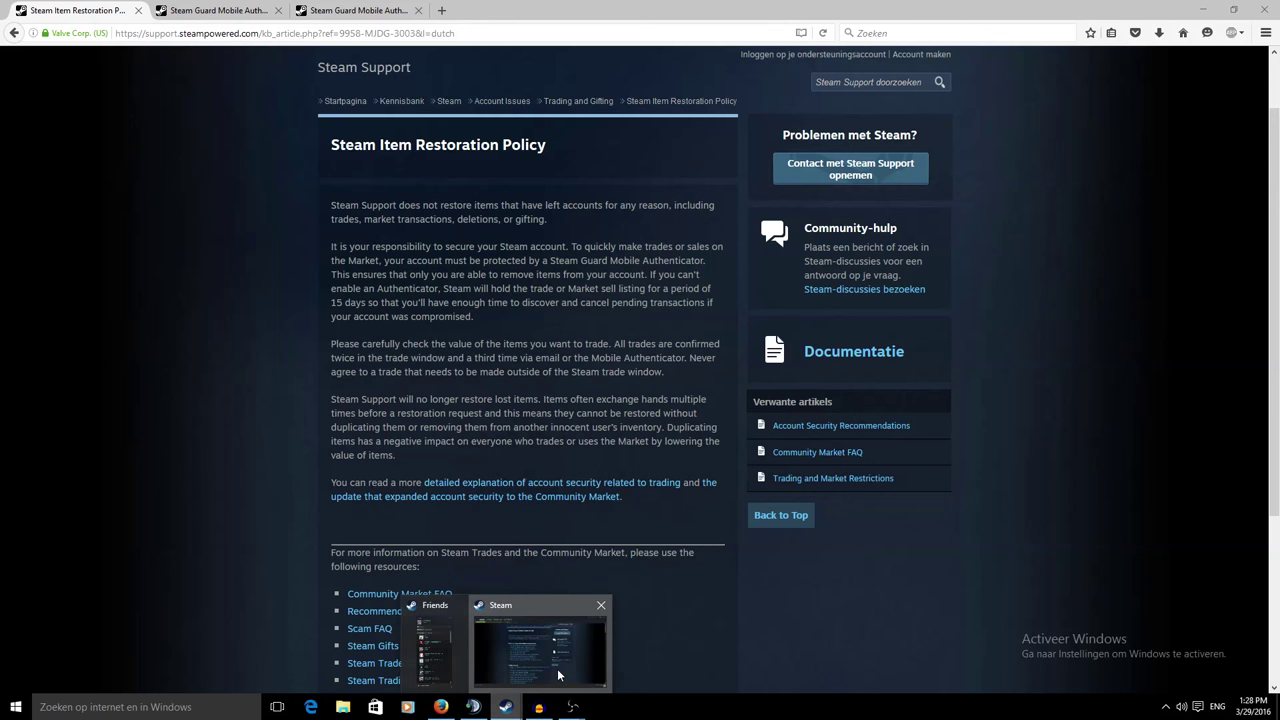
left_click(558, 676)
scroll(330, 238, "up", 2)
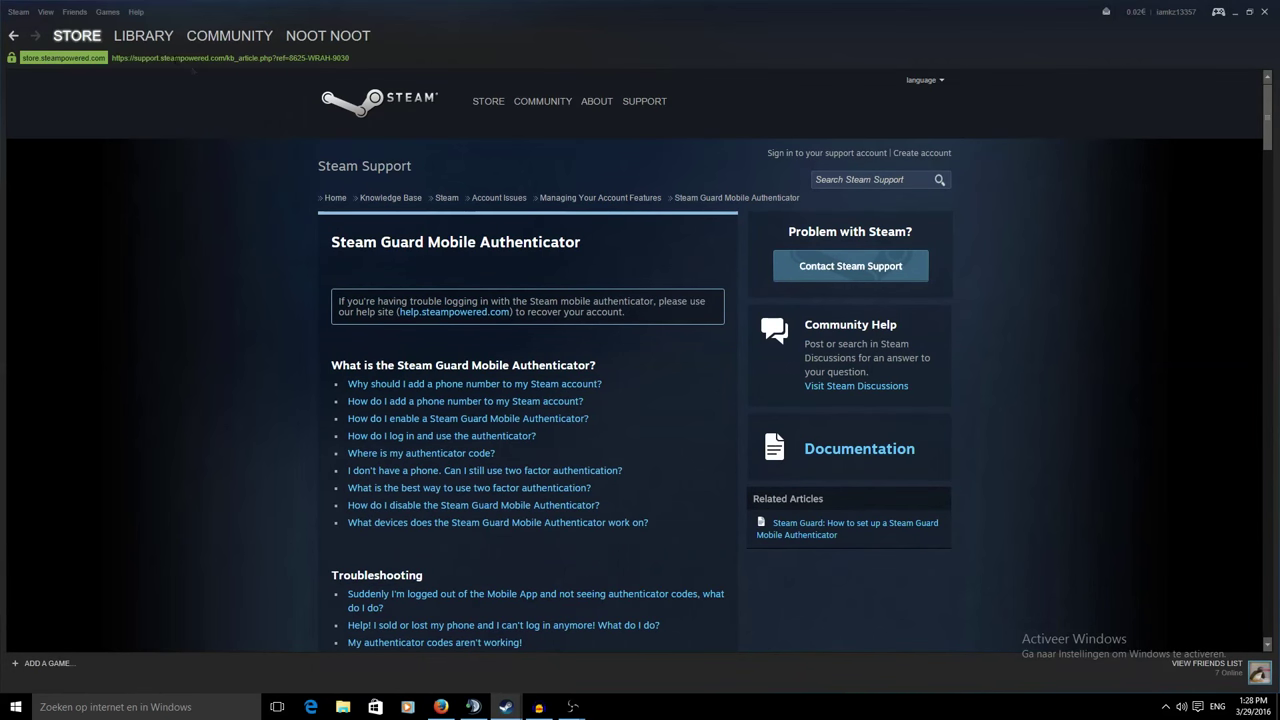
left_click(77, 35)
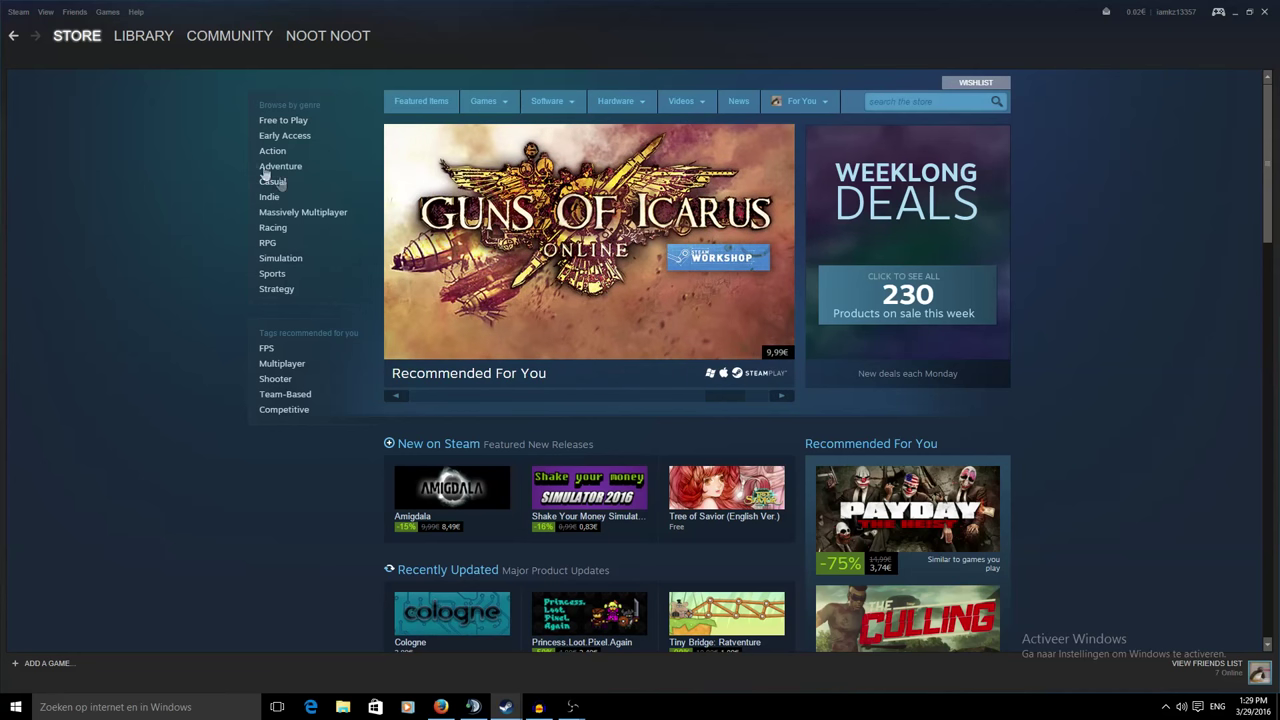
left_click(22, 11)
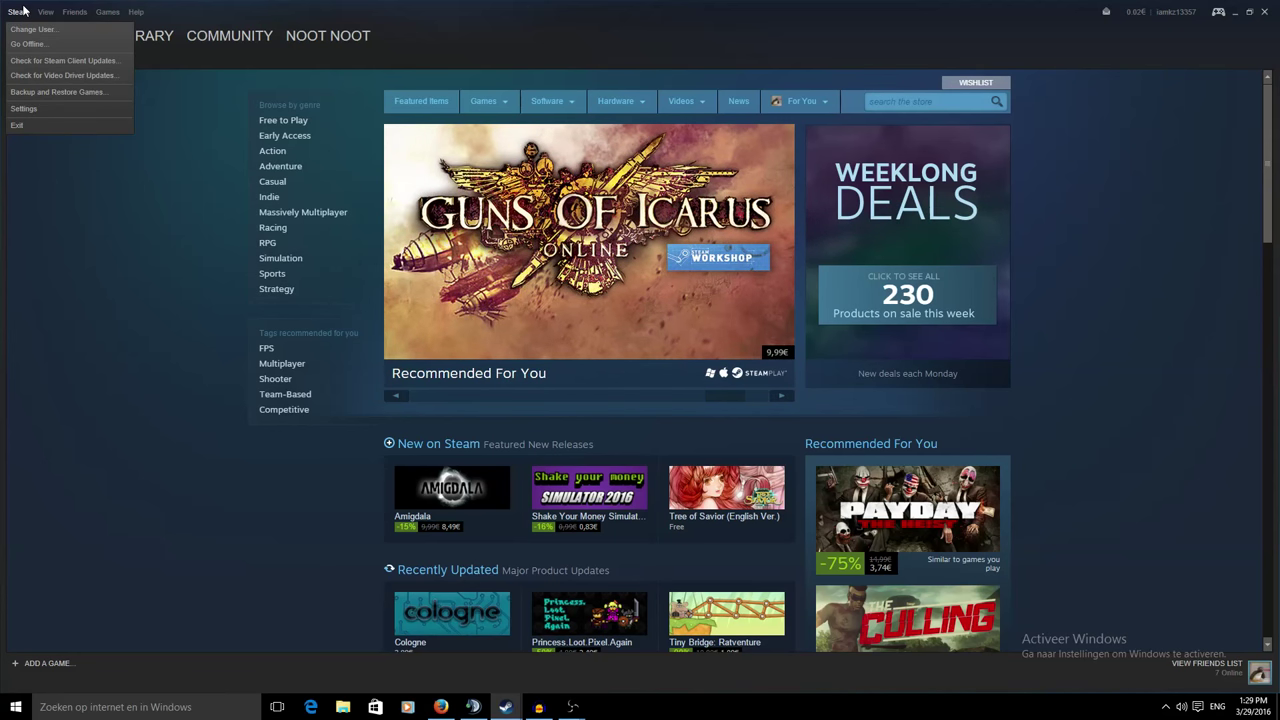
left_click(24, 108)
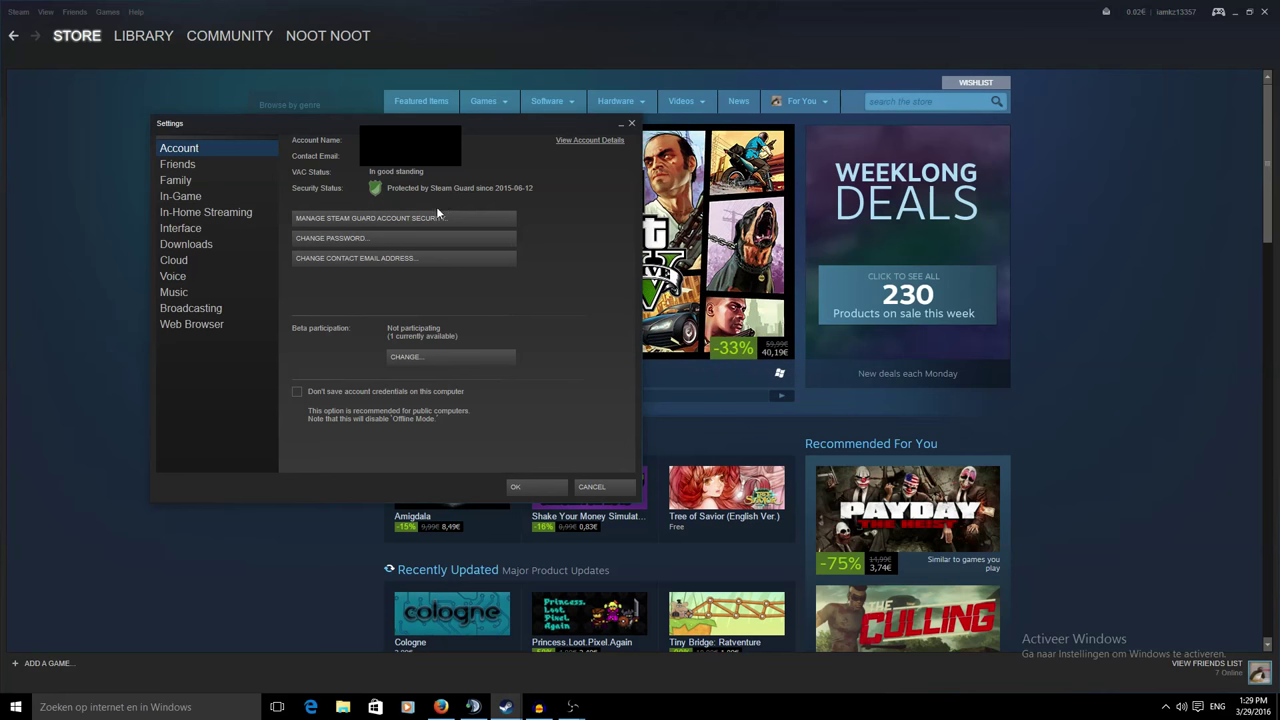
left_click(328, 220)
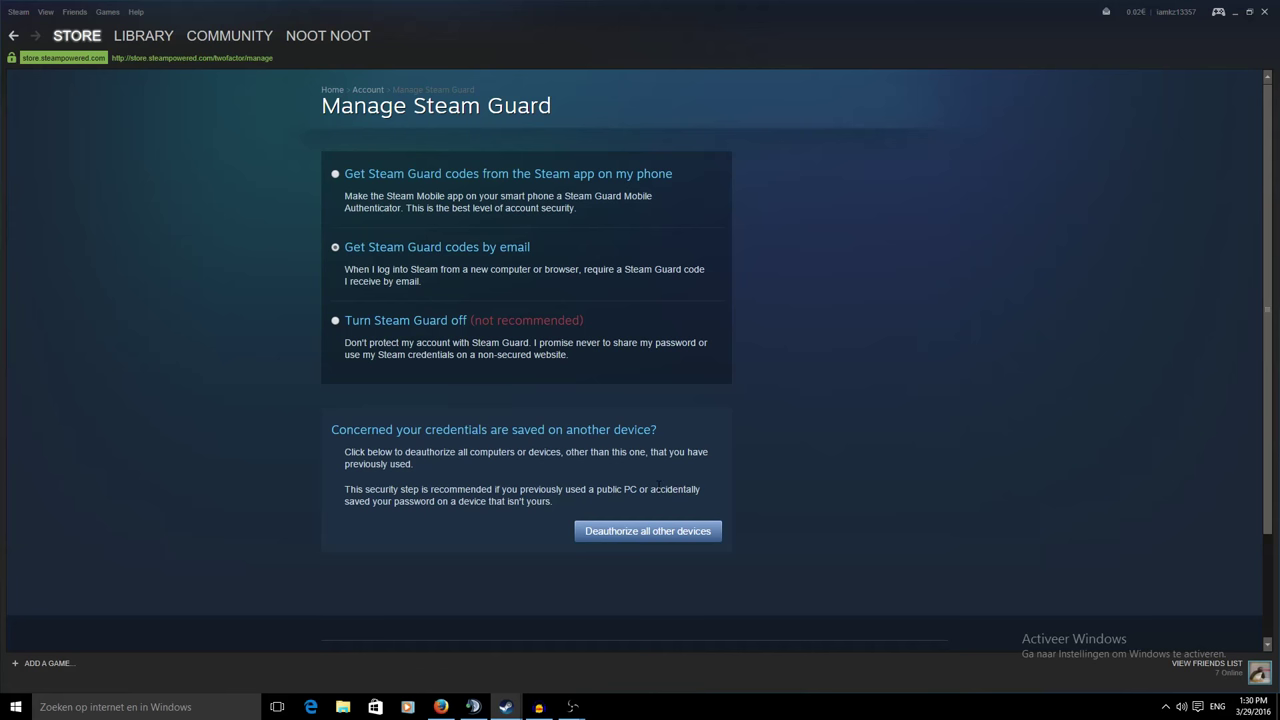
Step: Return to the client's account settings and open the account details page at the Account Security section
left_click(13, 36)
left_click(13, 36)
left_click(19, 12)
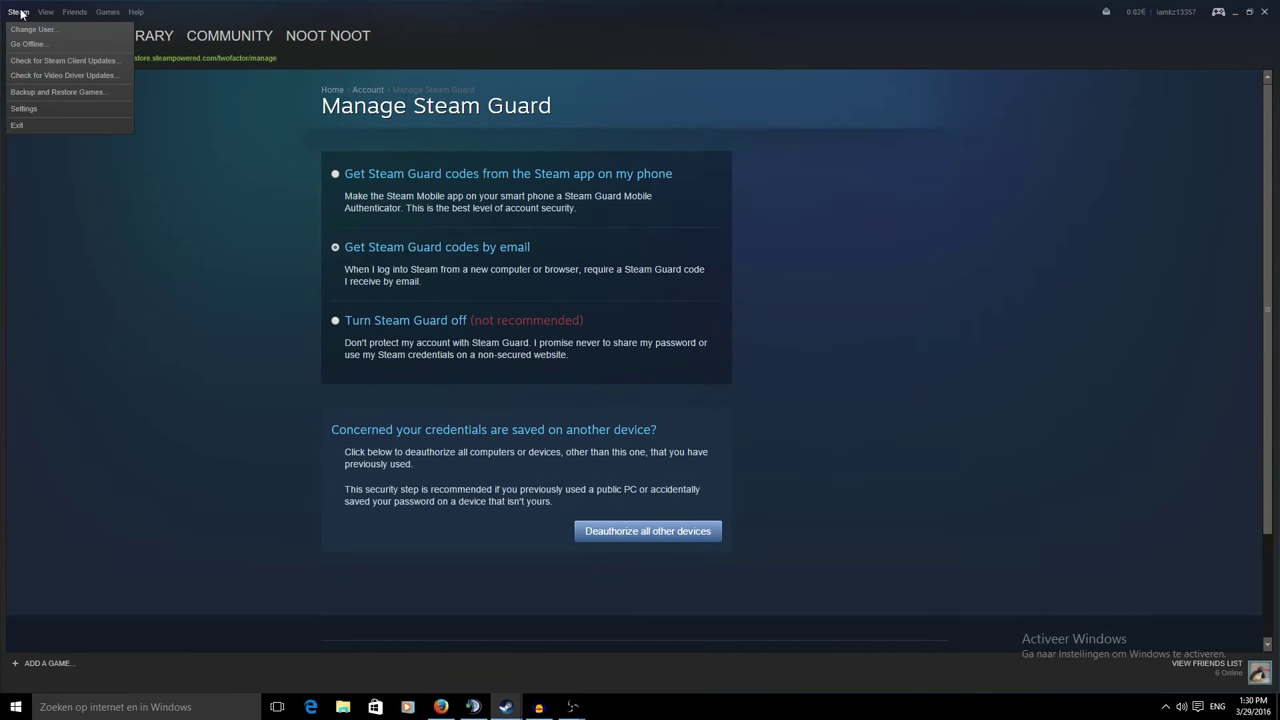
left_click(24, 108)
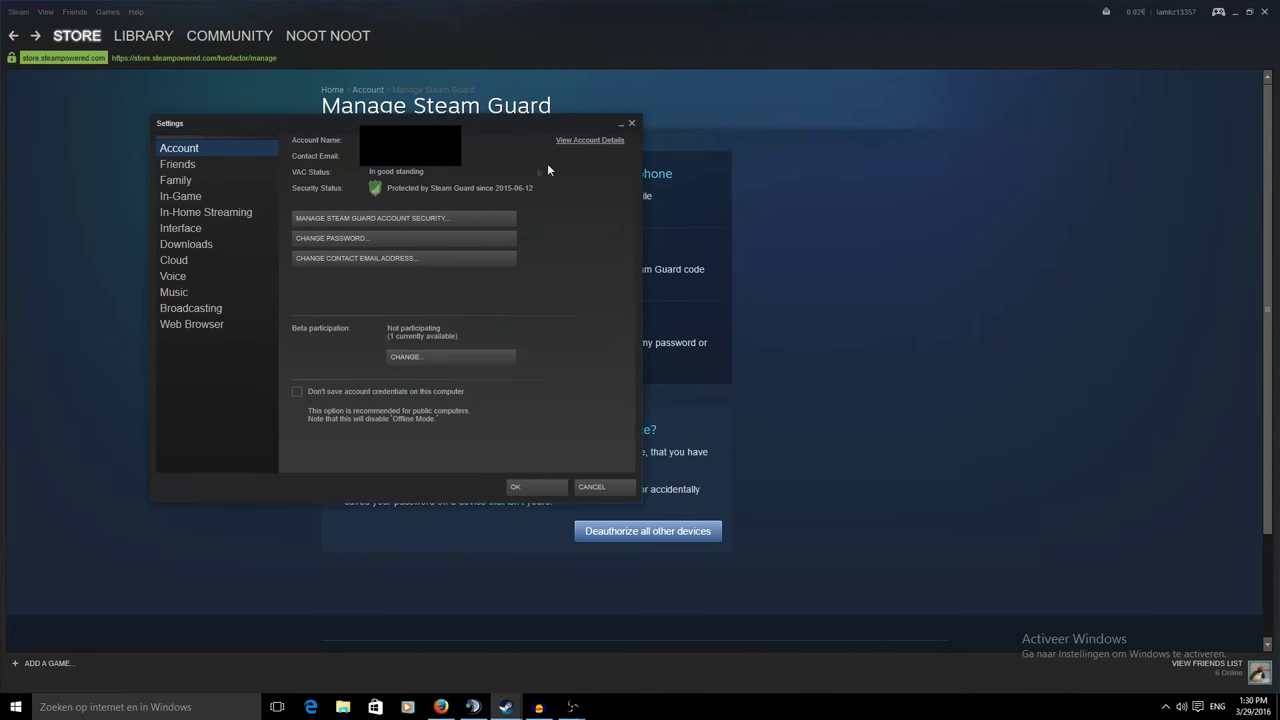
key("Escape")
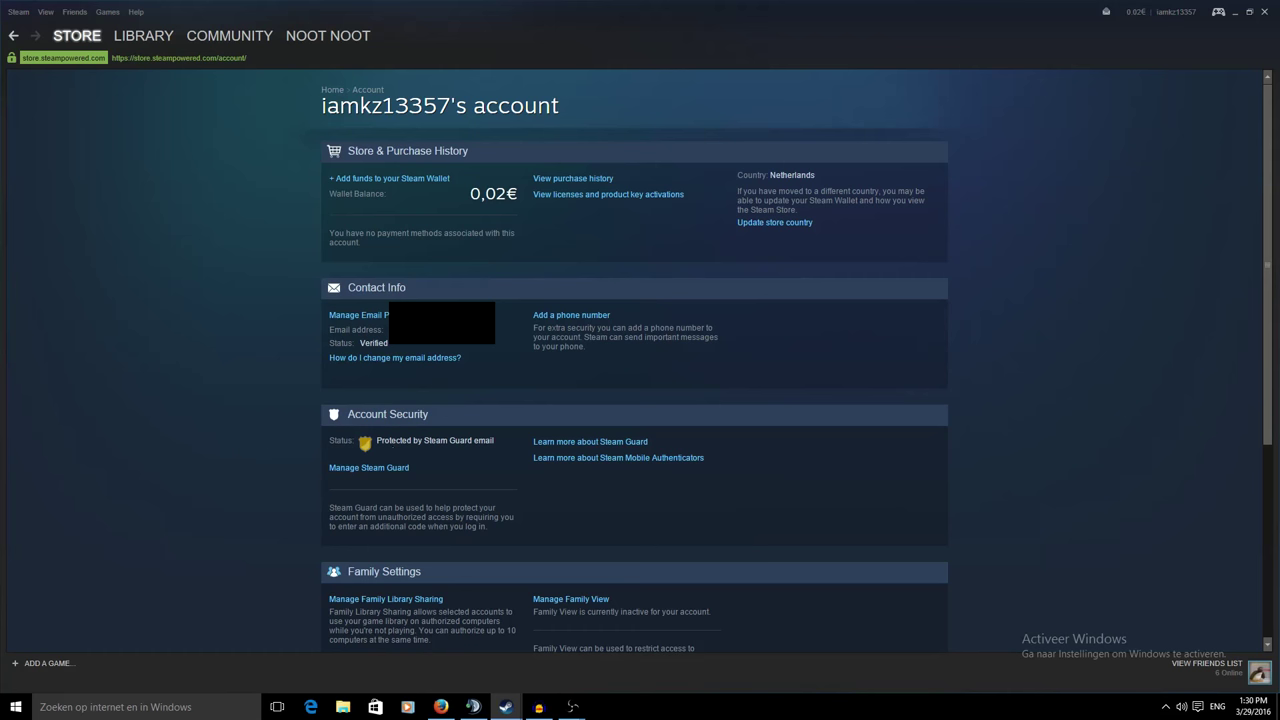
scroll(407, 436, "down", 1)
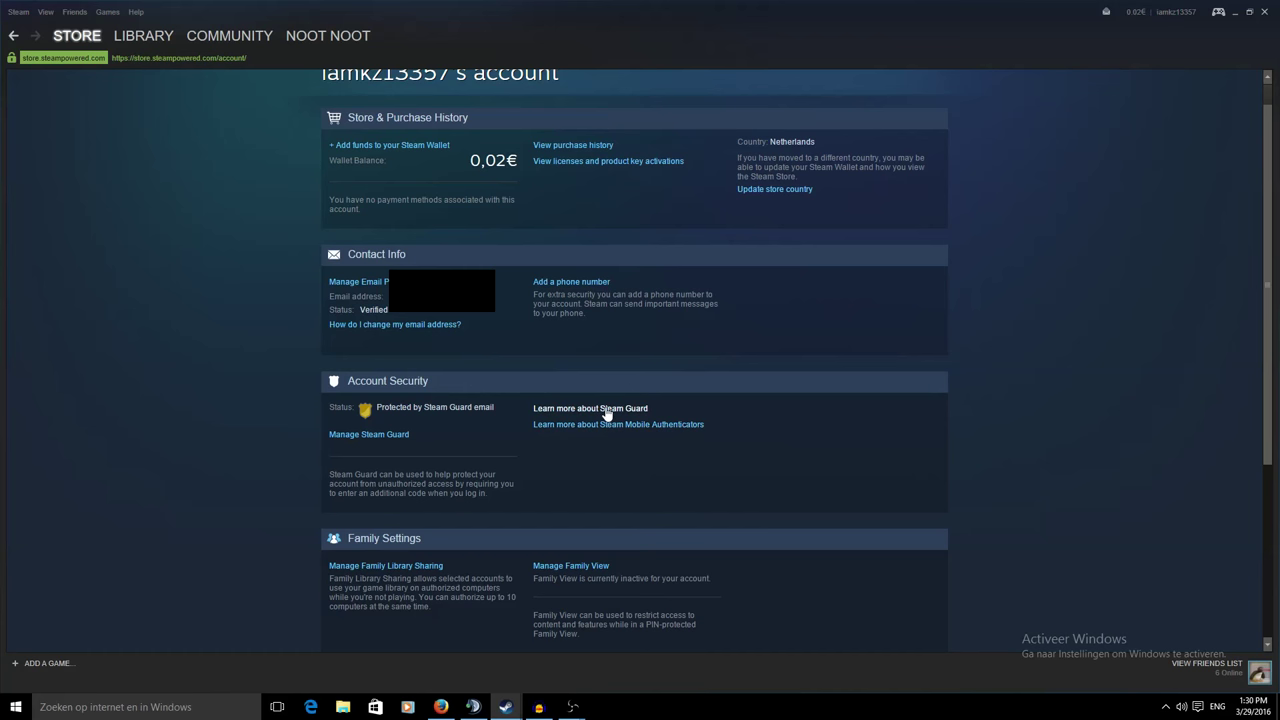
Step: Switch to Firefox and look through the Steam Guard Mobile Authenticator support article, including its question list and introduction
left_click(445, 704)
left_click(190, 12)
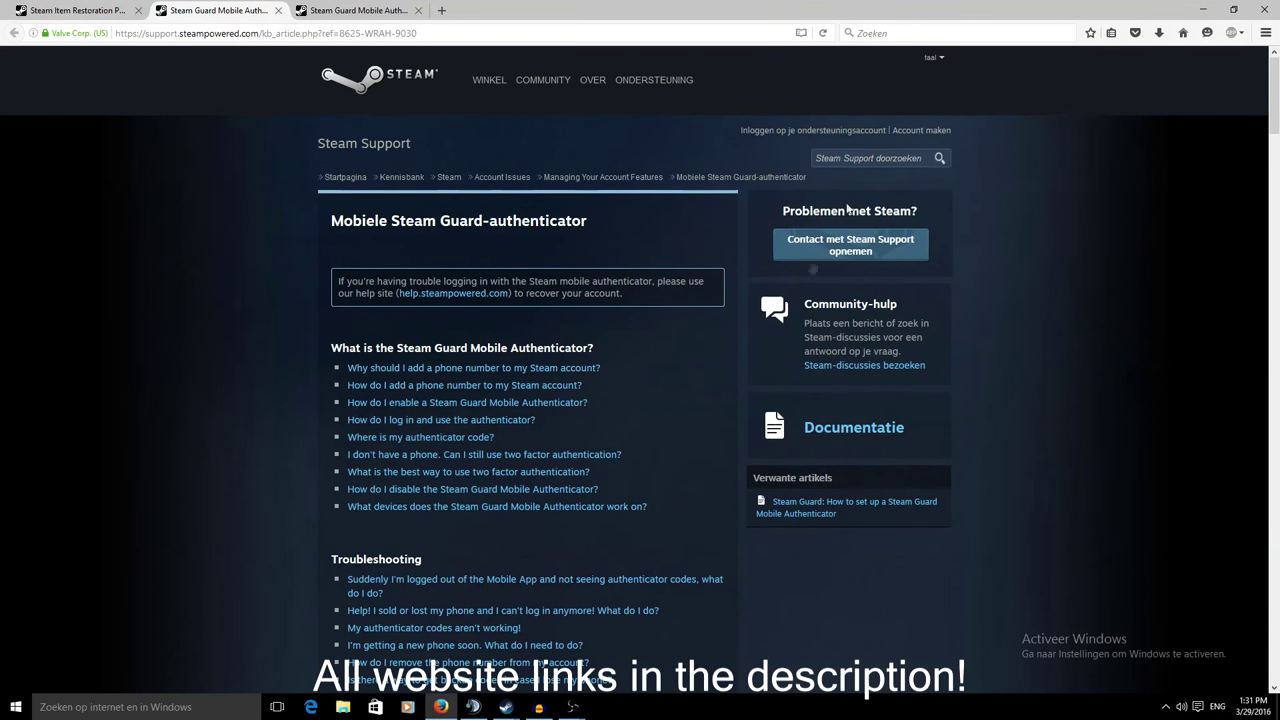
scroll(560, 280, "down", 10)
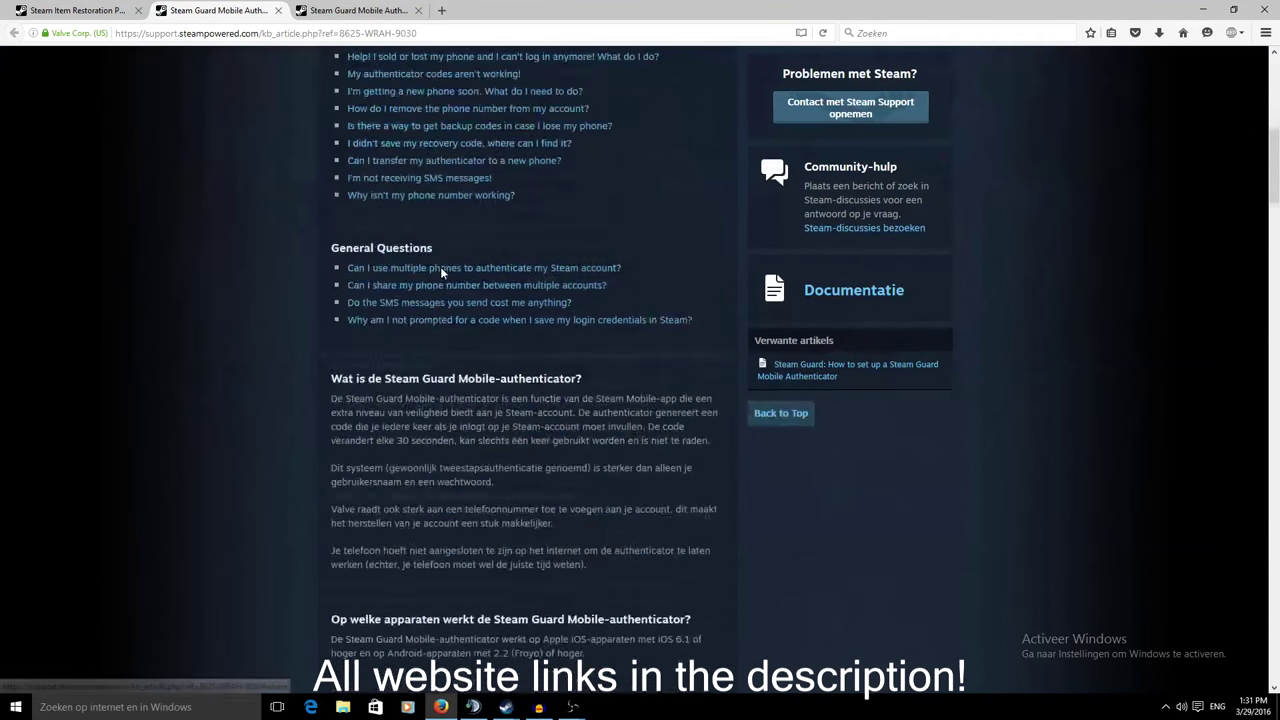
left_click_drag(333, 268, 578, 489)
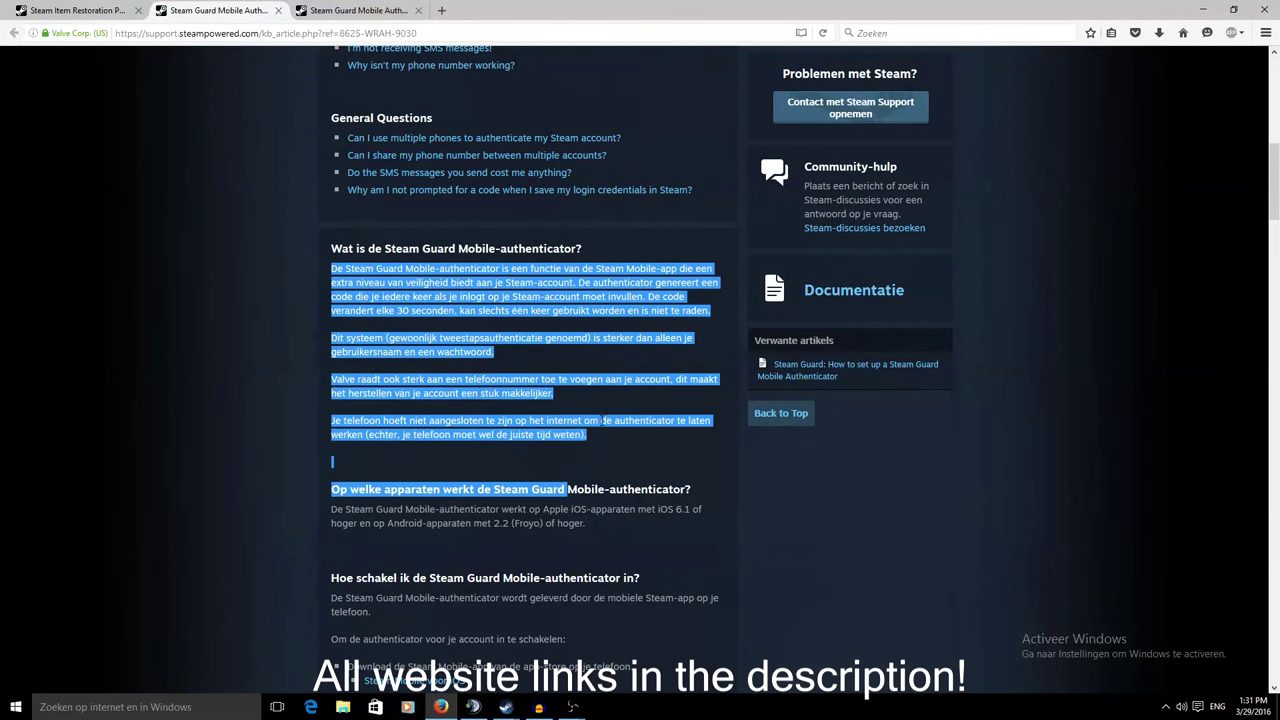
left_click(578, 468)
scroll(566, 420, "up", 10)
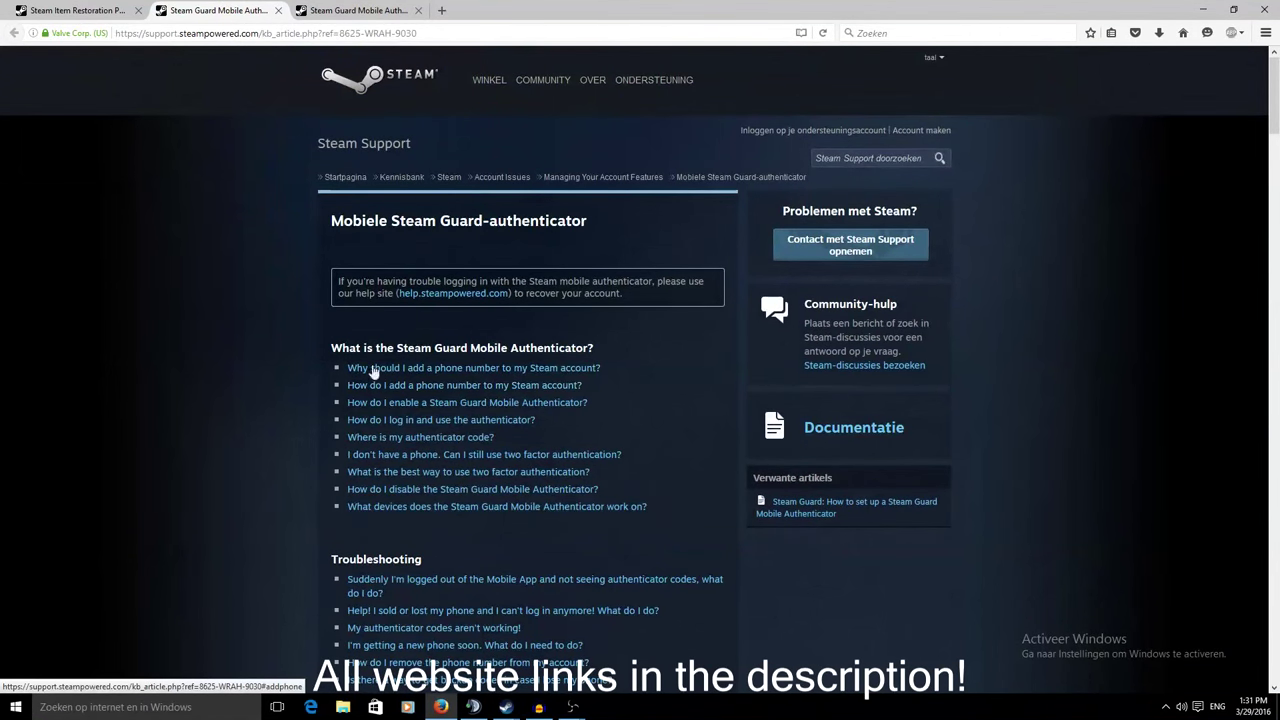
scroll(566, 418, "down", 5)
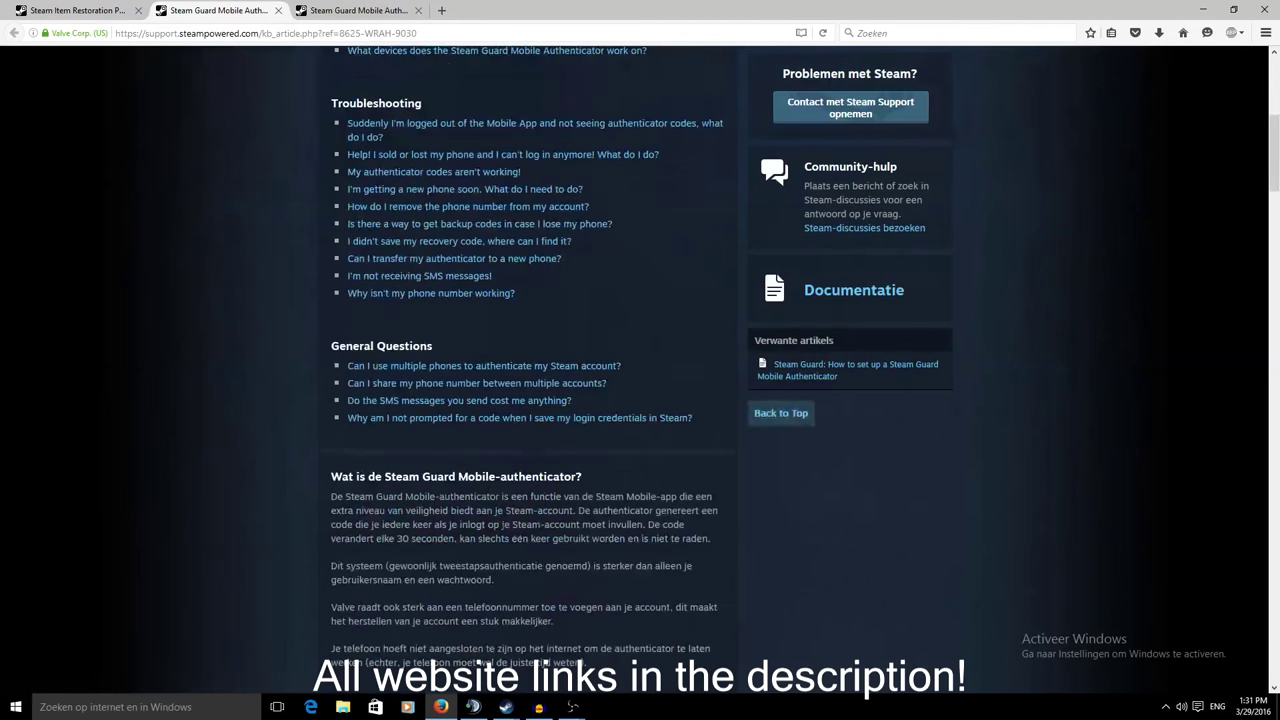
scroll(518, 503, "up", 5)
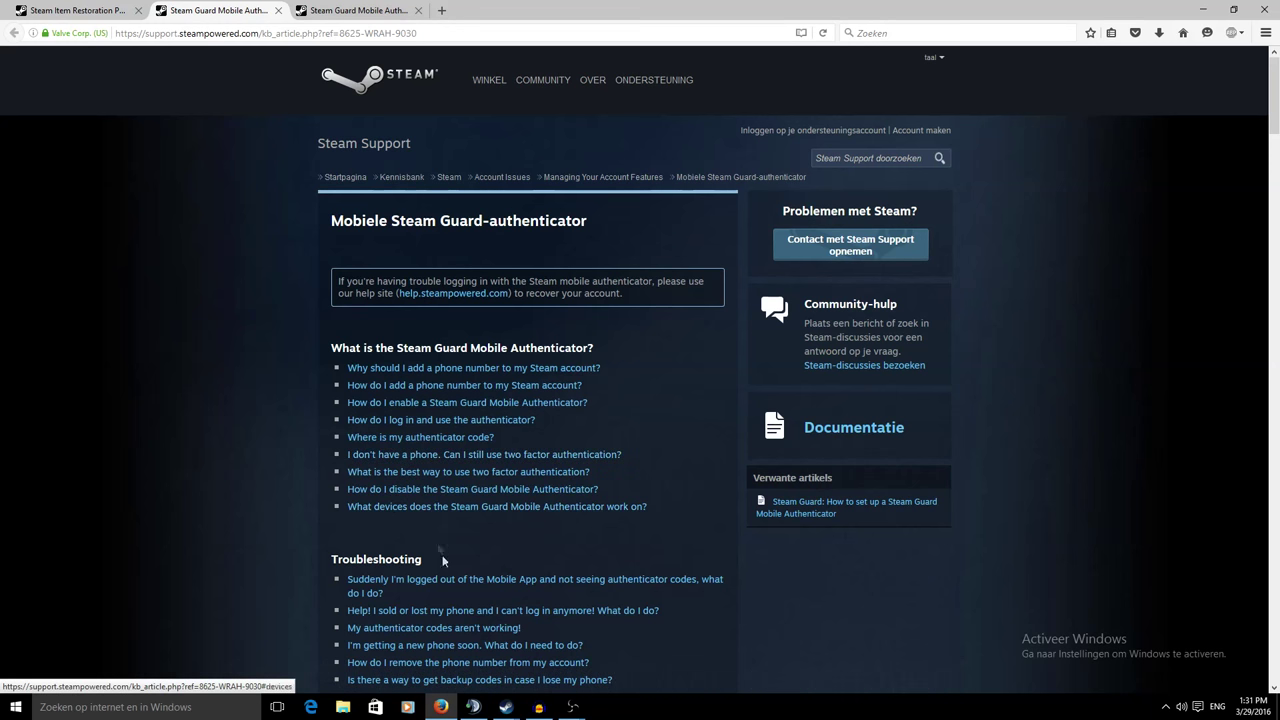
Step: Bring up the Steam client's Settings window and close it
mouse_move(518, 709)
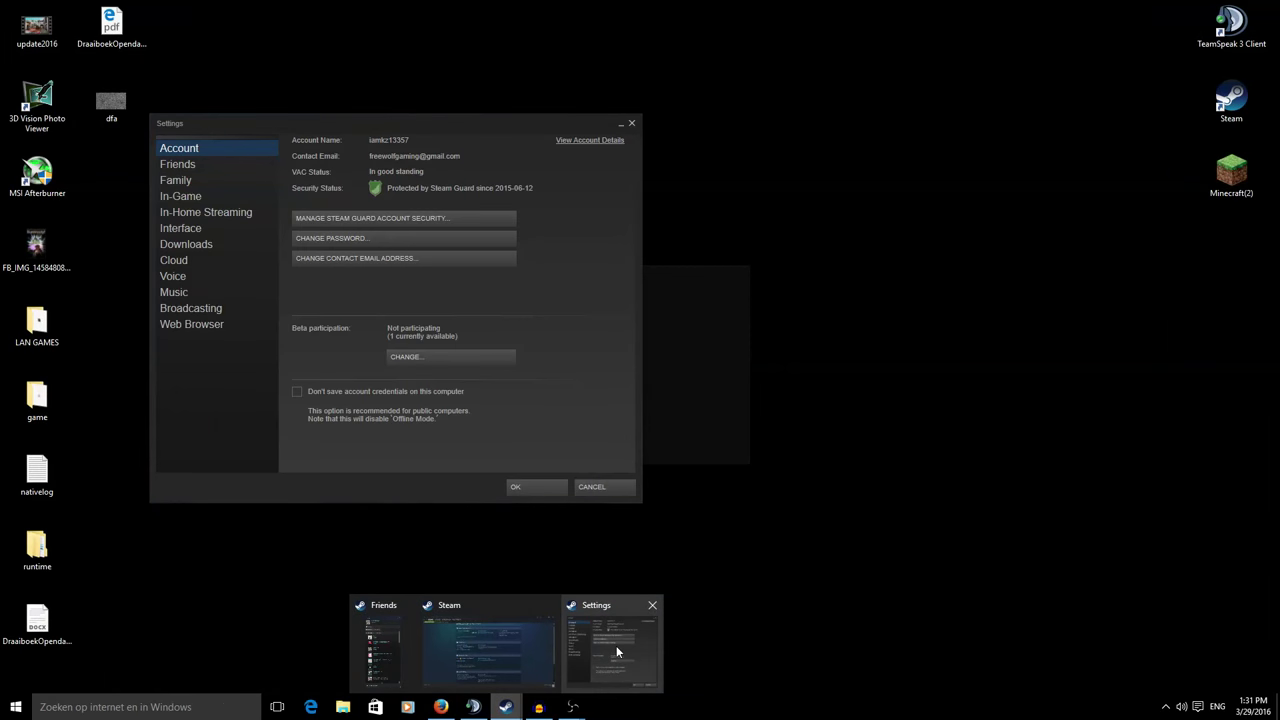
left_click(608, 640)
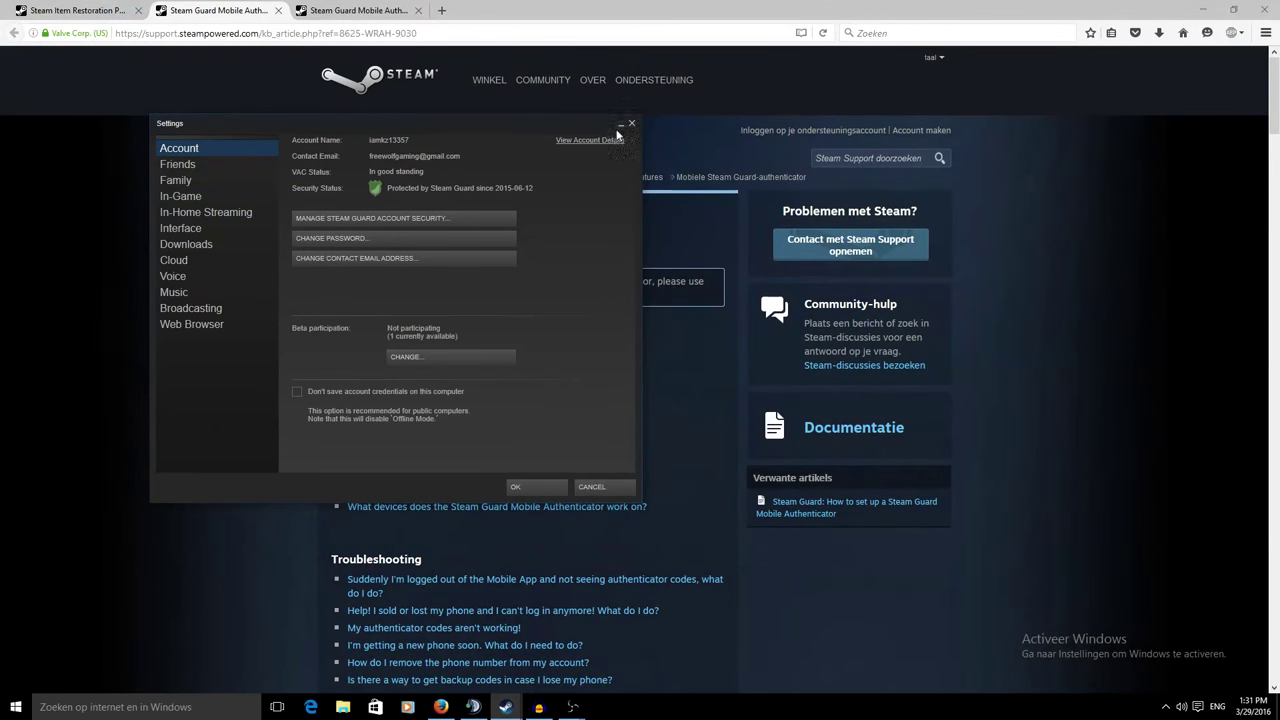
left_click(631, 123)
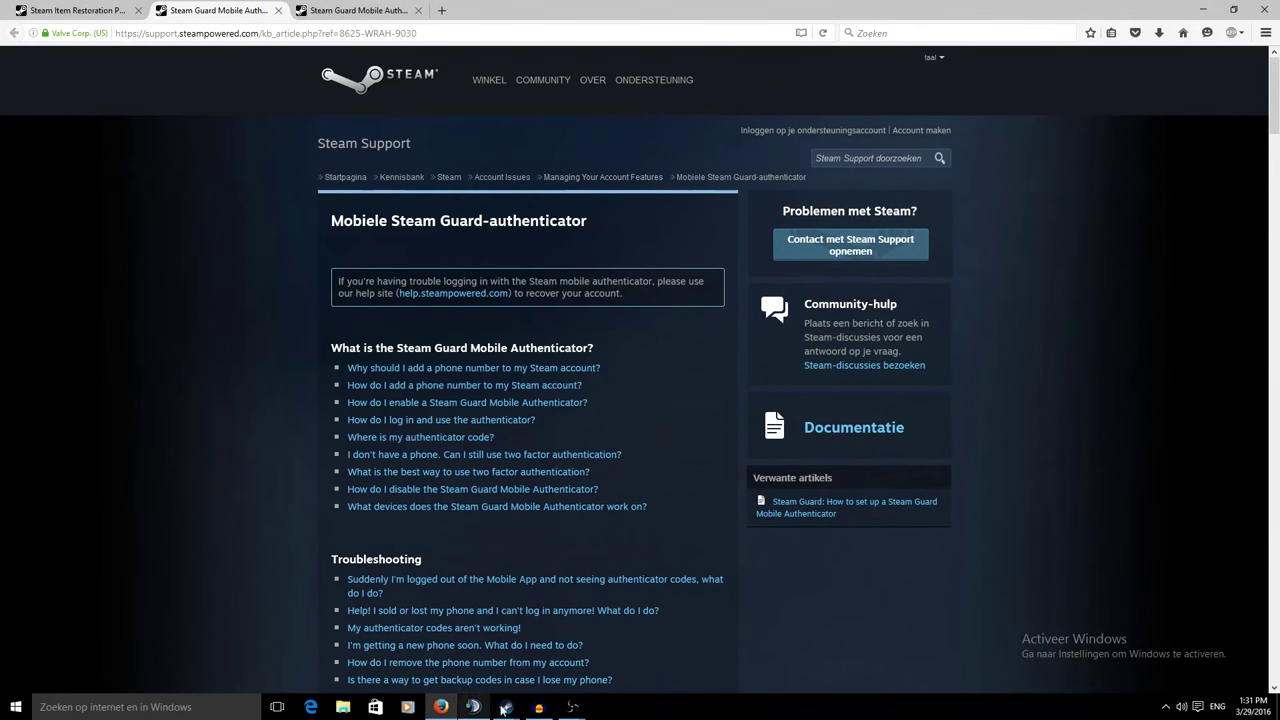
Step: Log in to the authenticator-protected Steam account with the current Steam Guard code and dismiss the update news
mouse_move(506, 707)
left_click(461, 646)
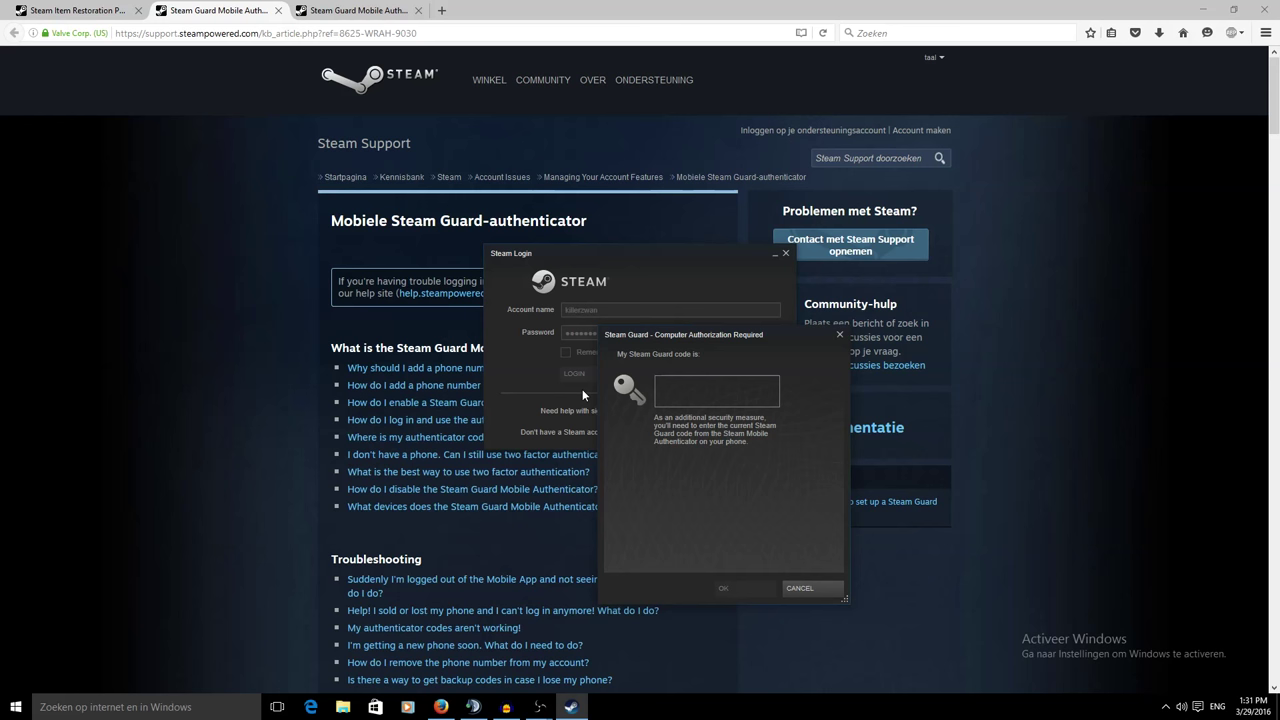
type("XXXXX")
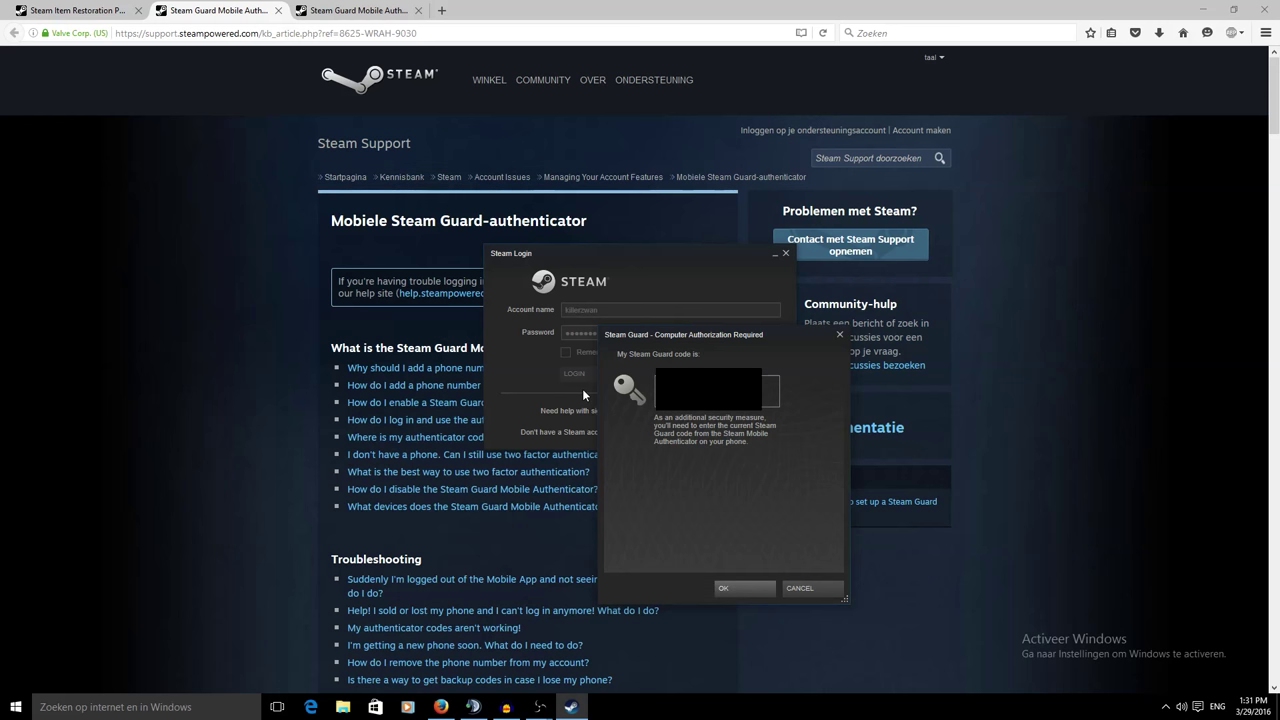
key("Return")
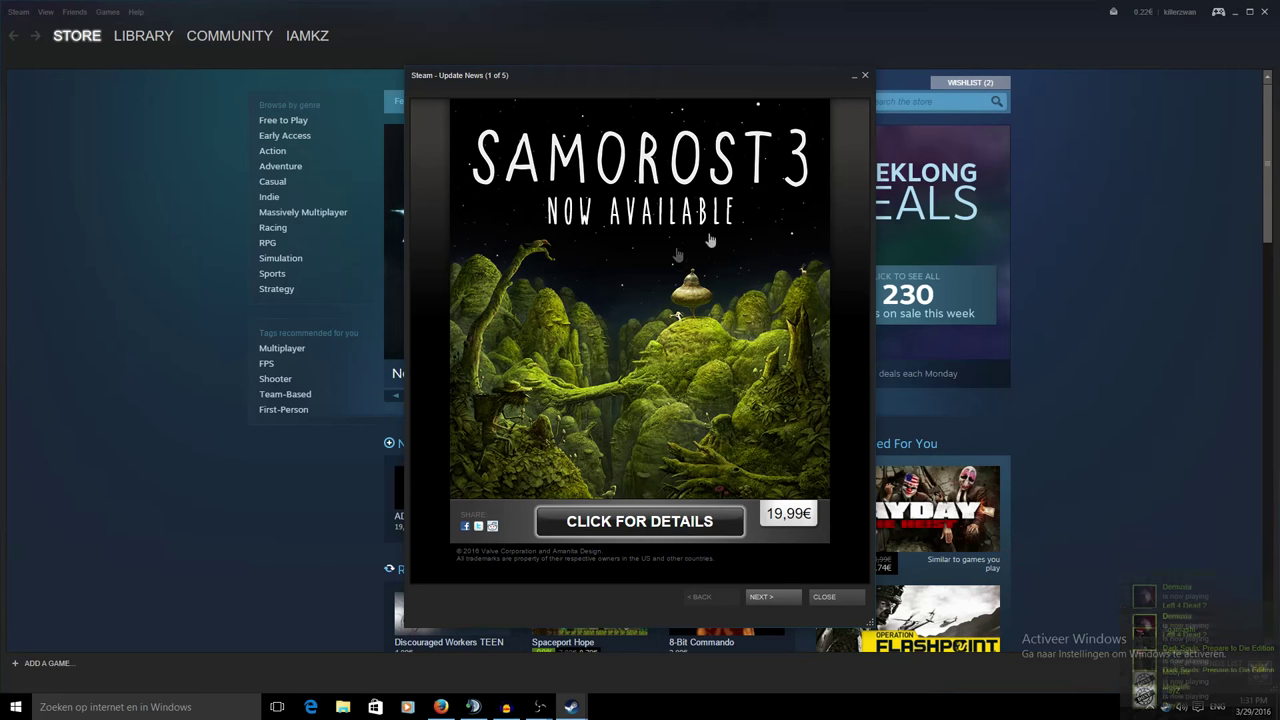
left_click(864, 76)
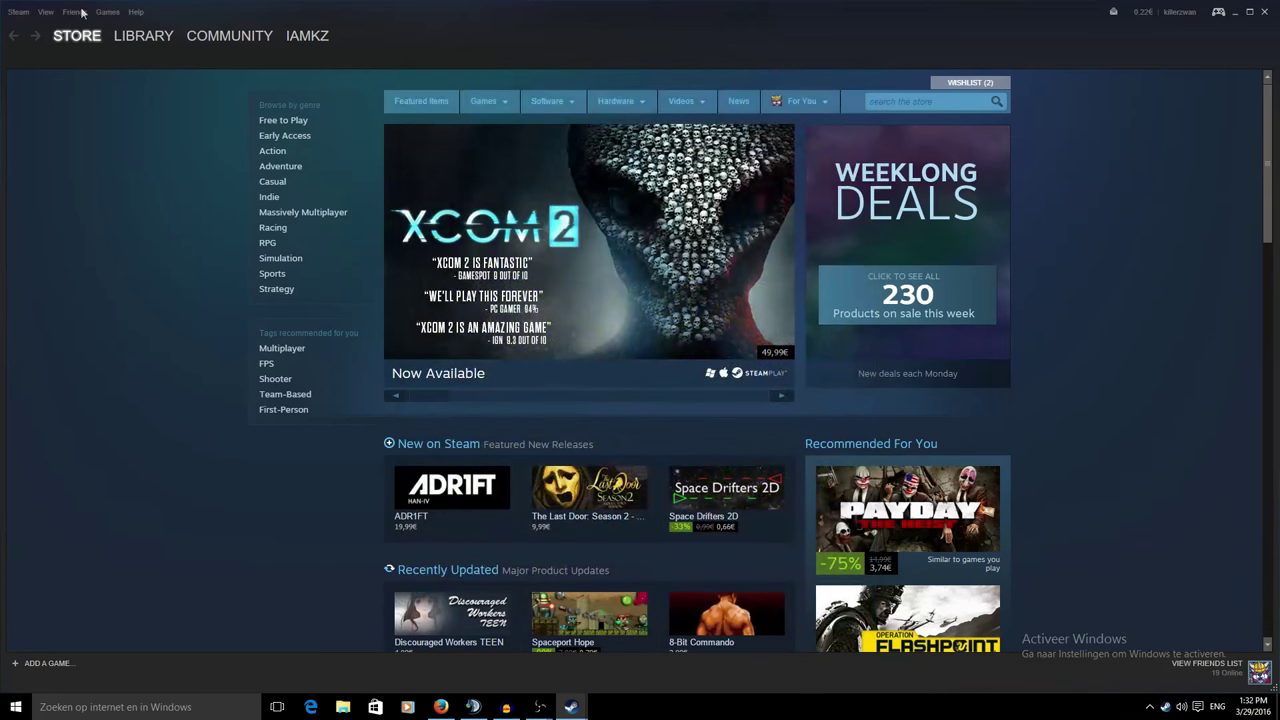
Step: Open the account details from the client settings and examine the registered phone and account security status
left_click(22, 12)
left_click(28, 107)
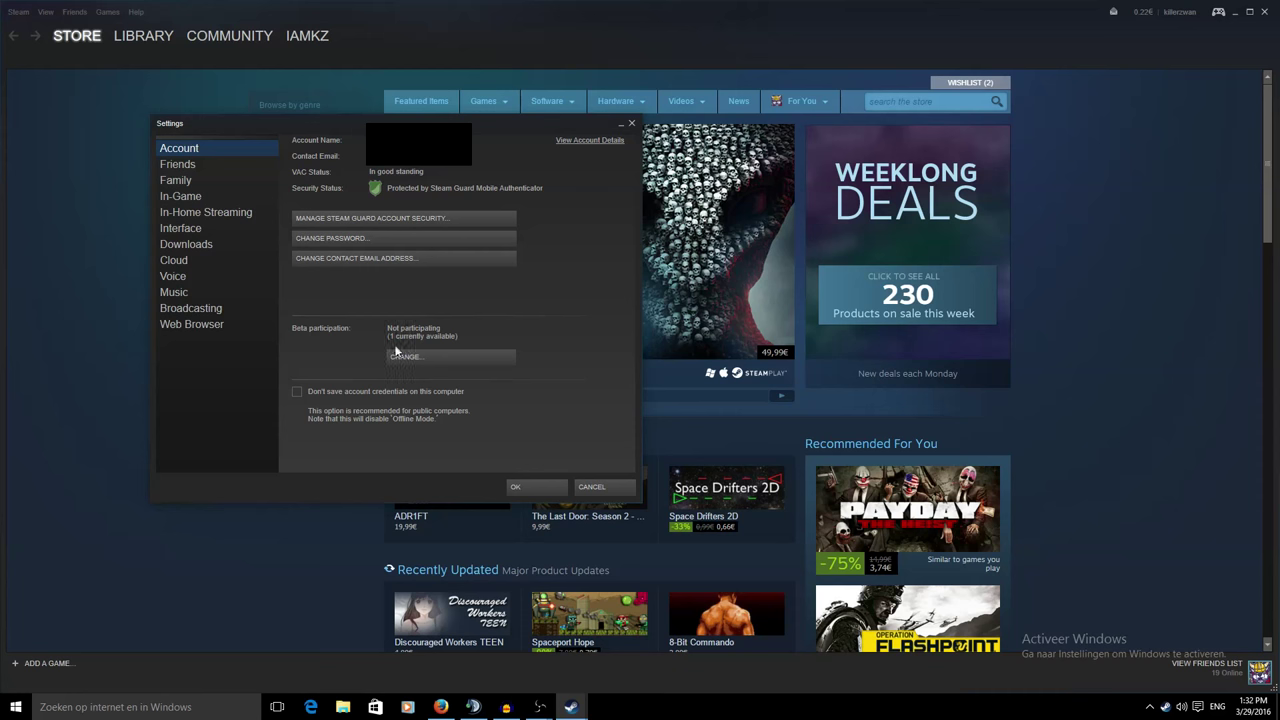
left_click(590, 141)
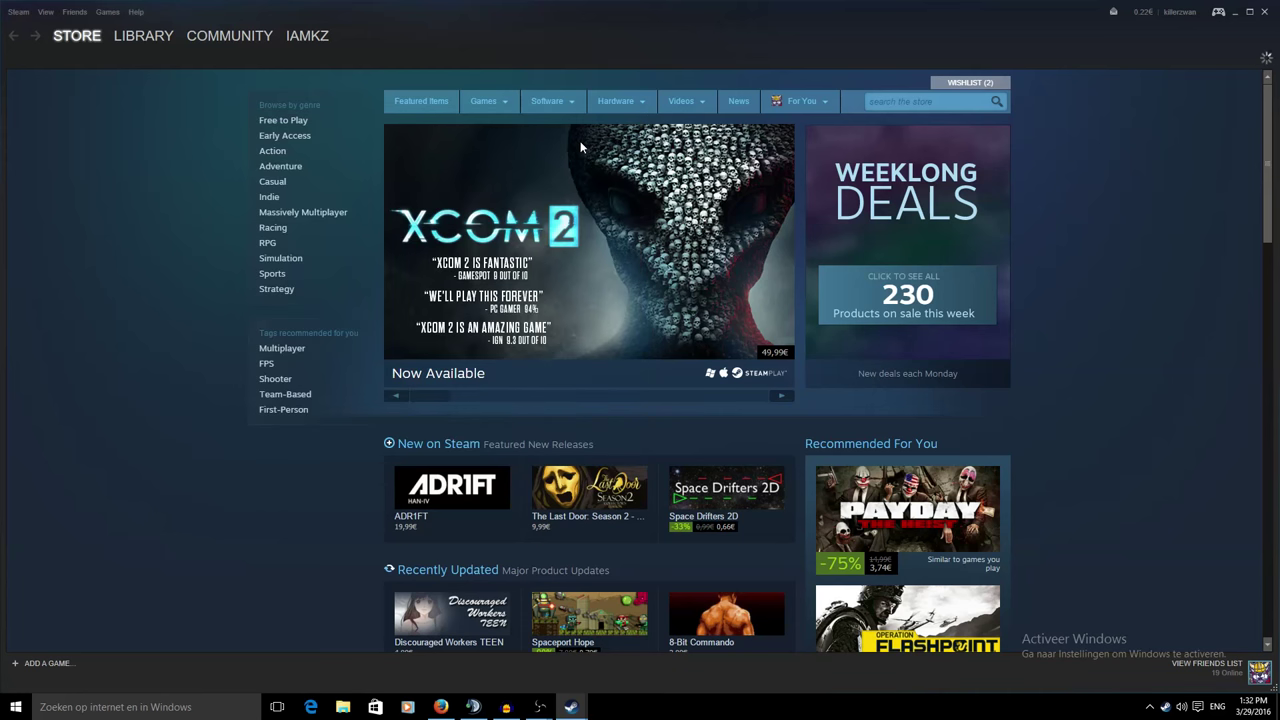
scroll(660, 285, "down", 1)
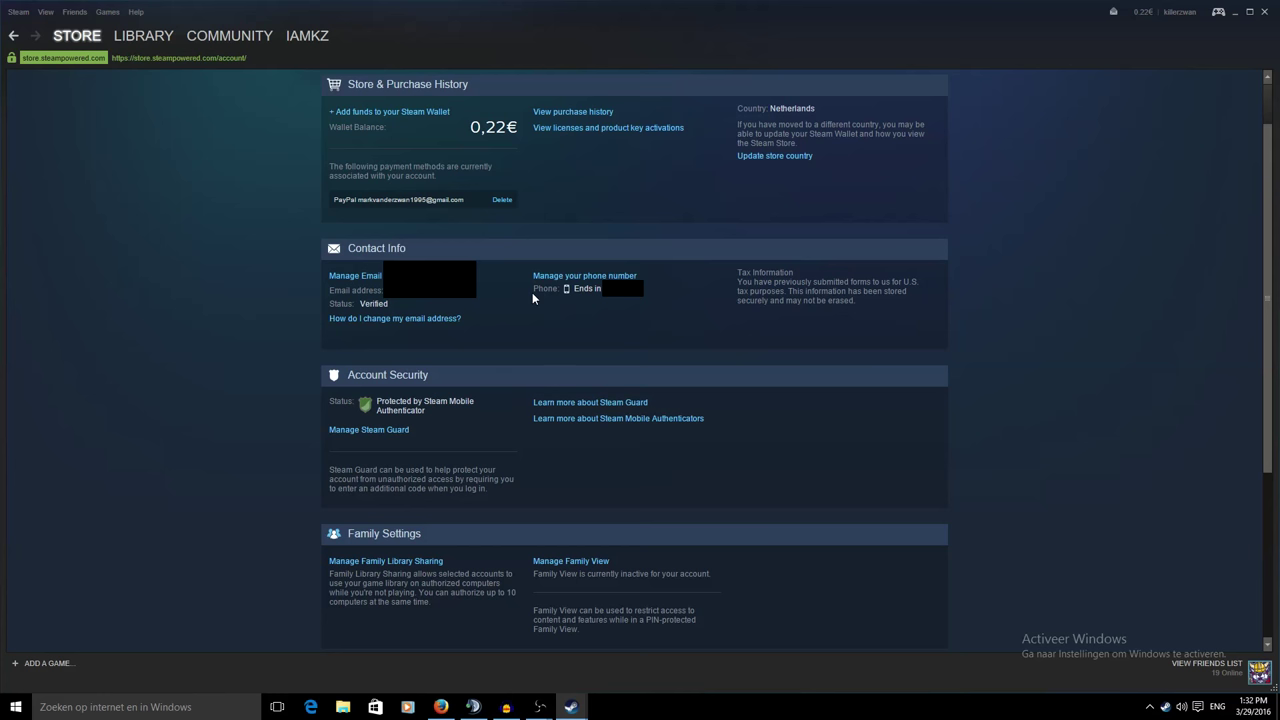
left_click(587, 288)
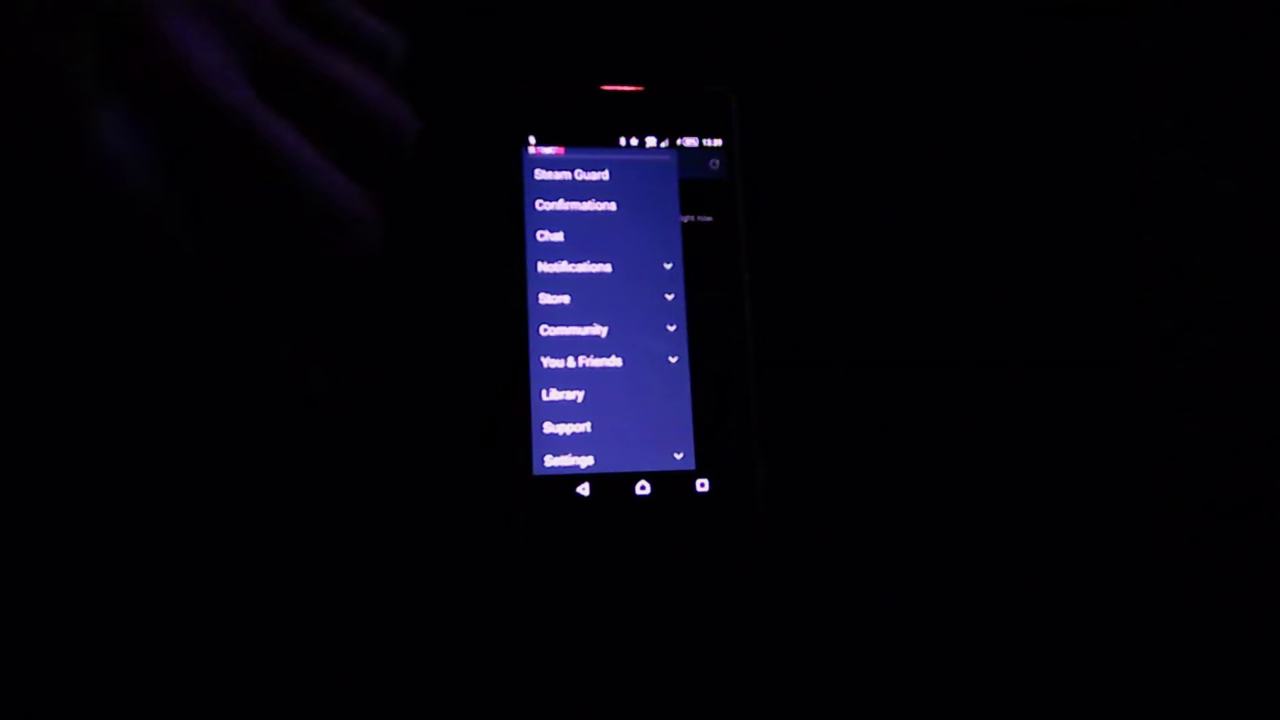
left_click_drag(575, 265, 575, 295)
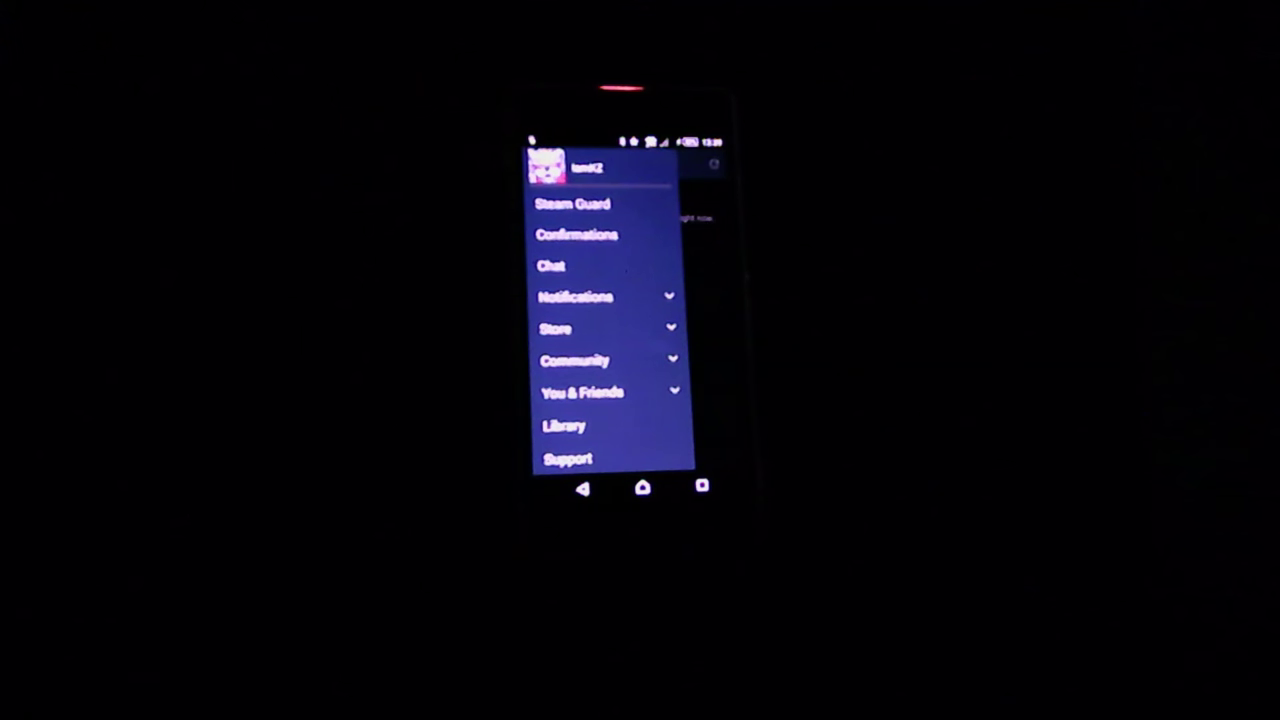